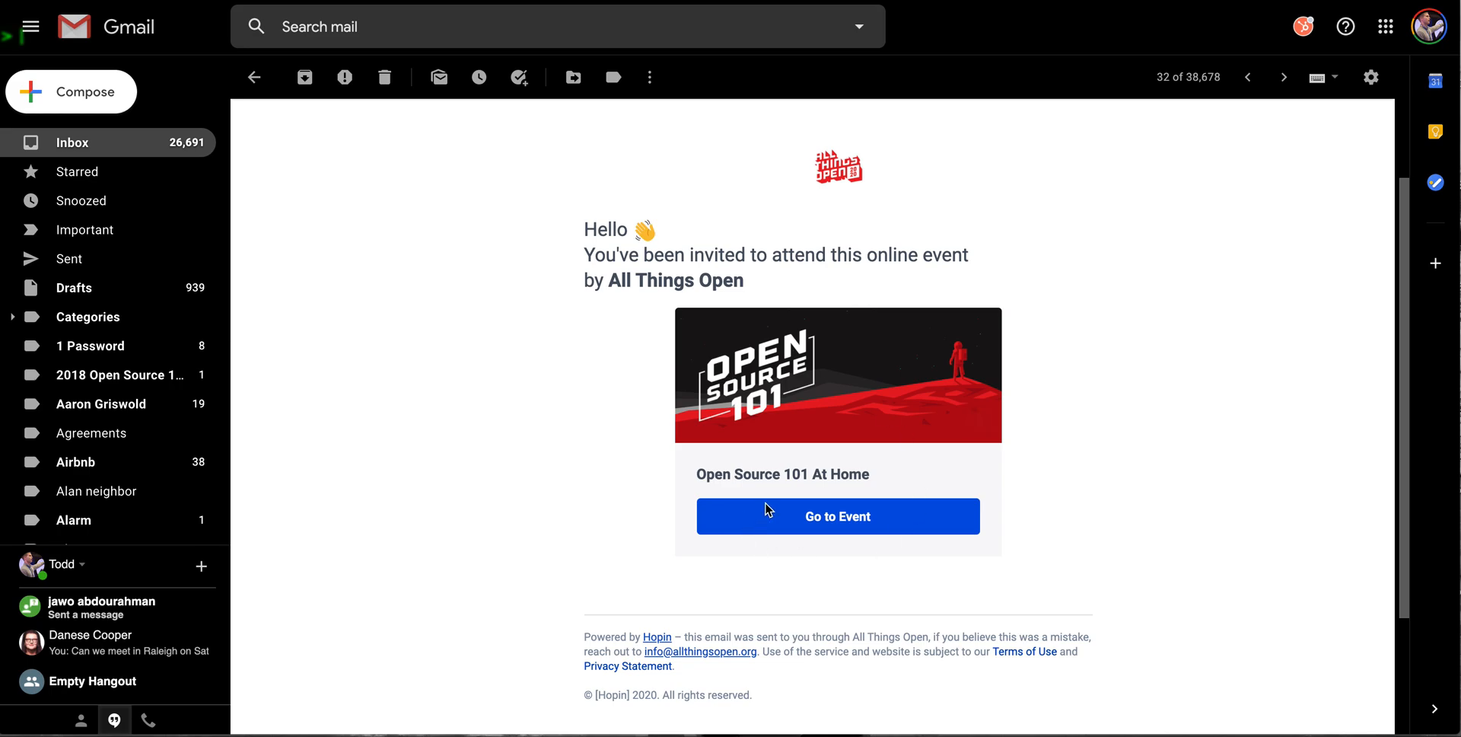
Enter the Open Source 101 At Home venue via Go to Event, Preview (organiser only) and the preview link
click(652, 519)
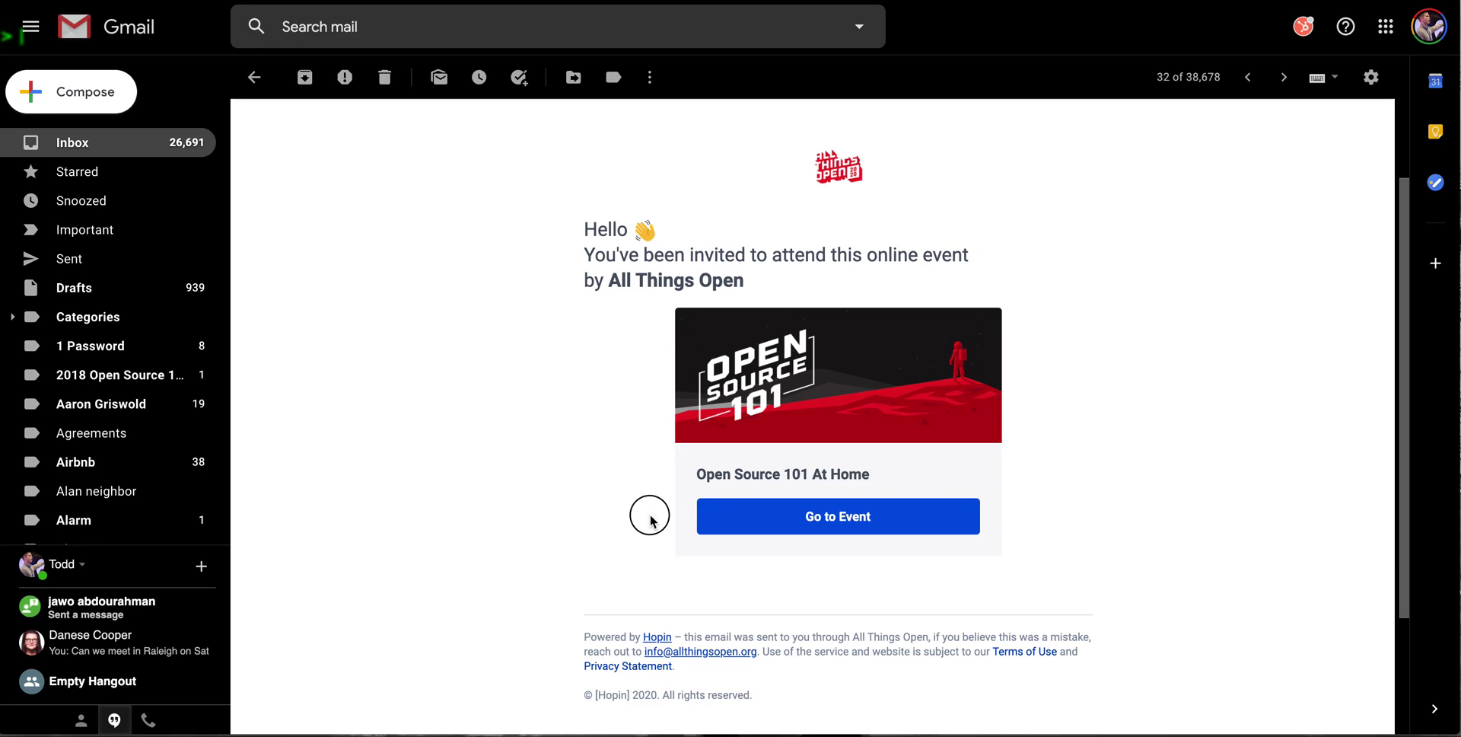
click(842, 519)
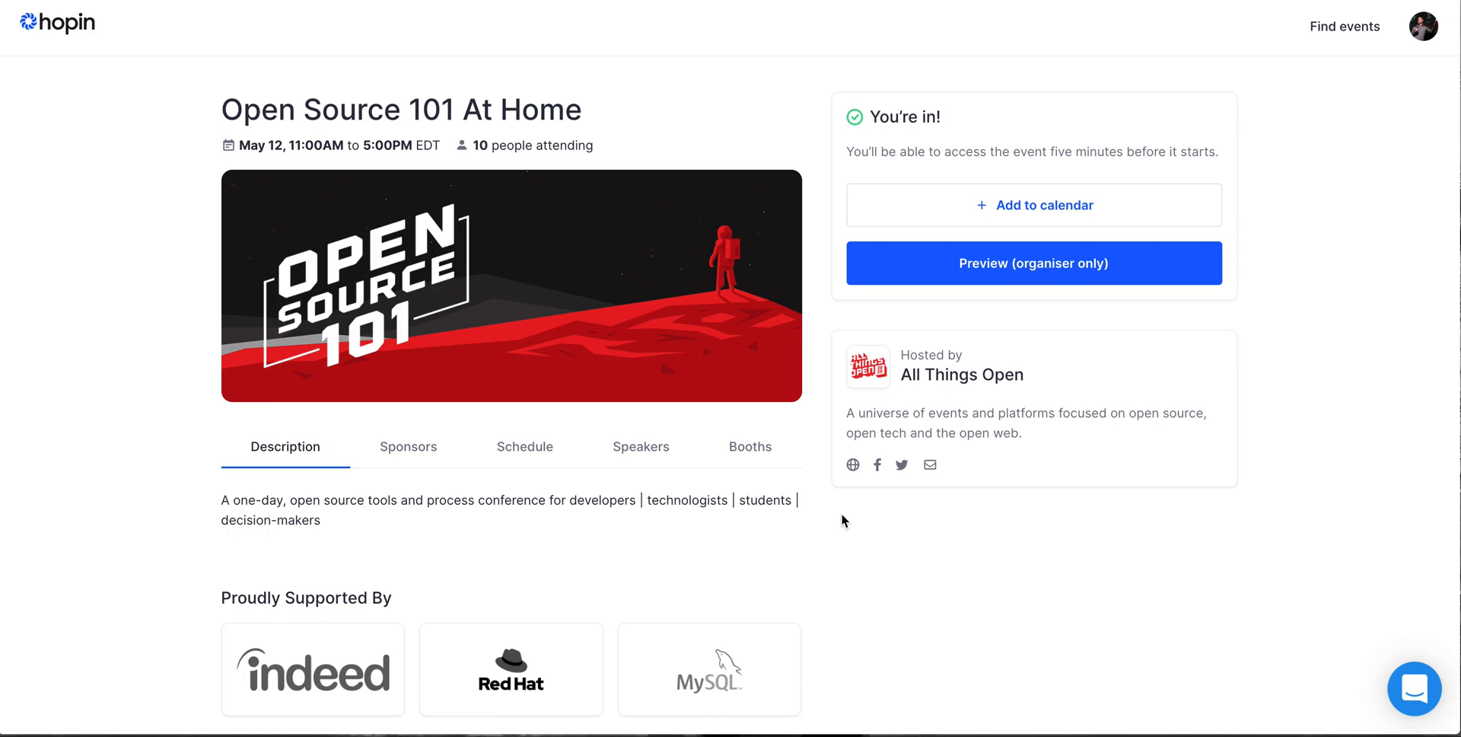
click(1009, 268)
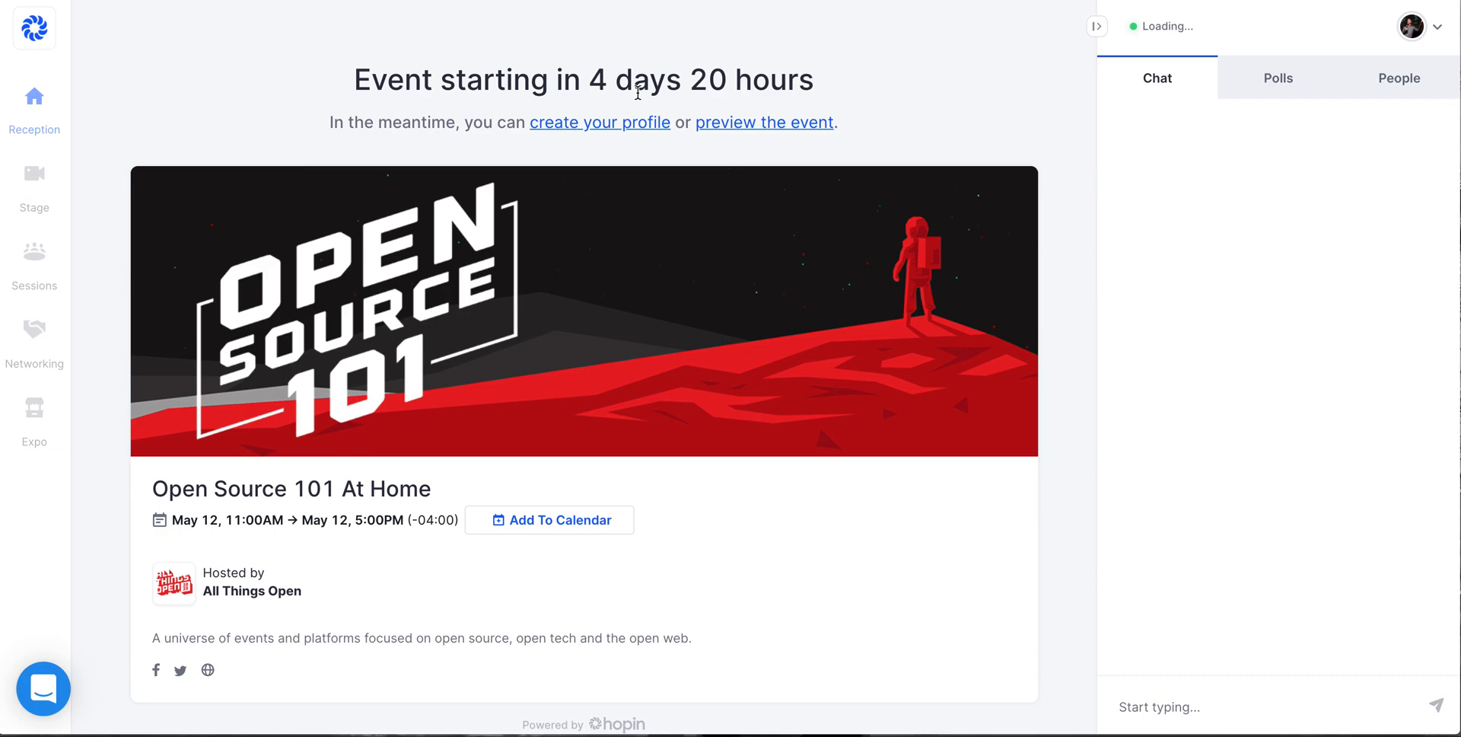
click(774, 122)
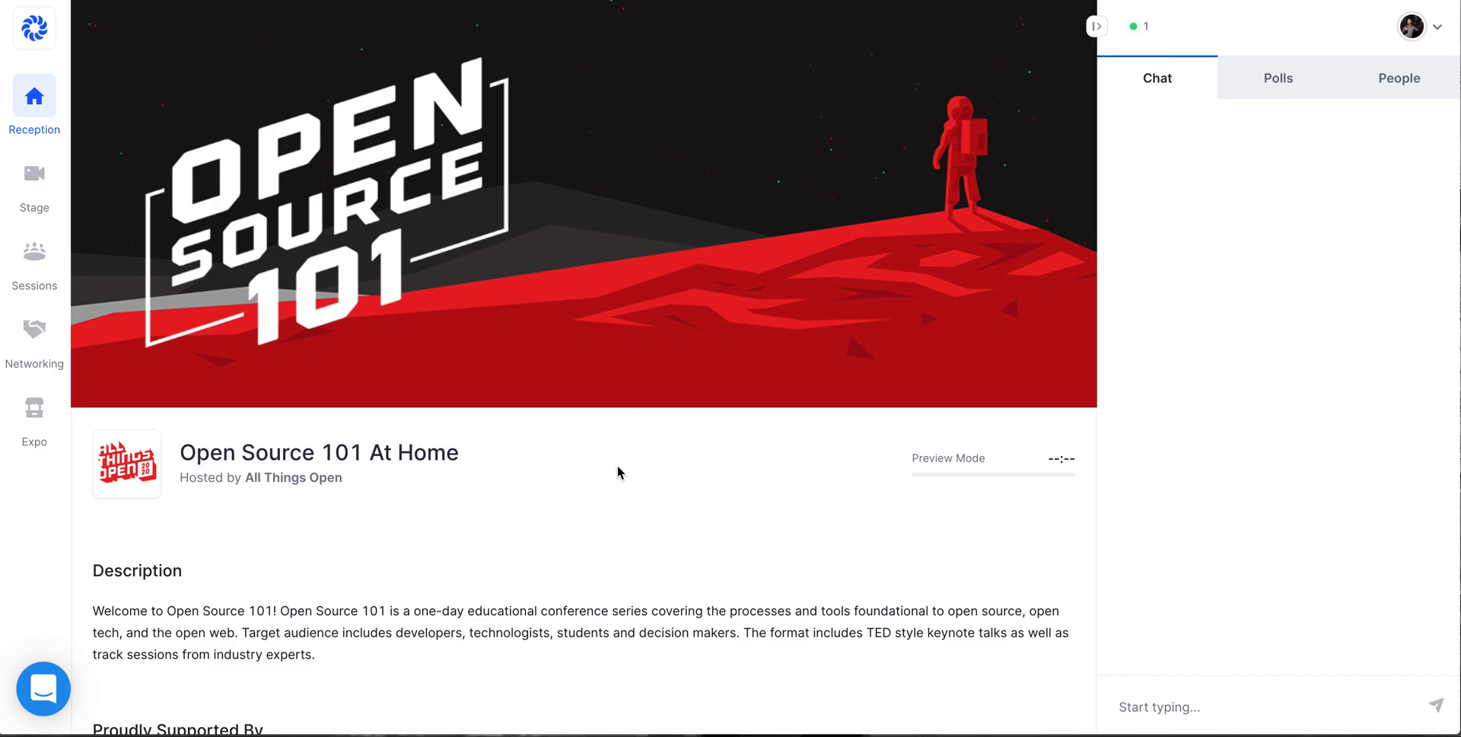
scroll(609, 488, down, 3)
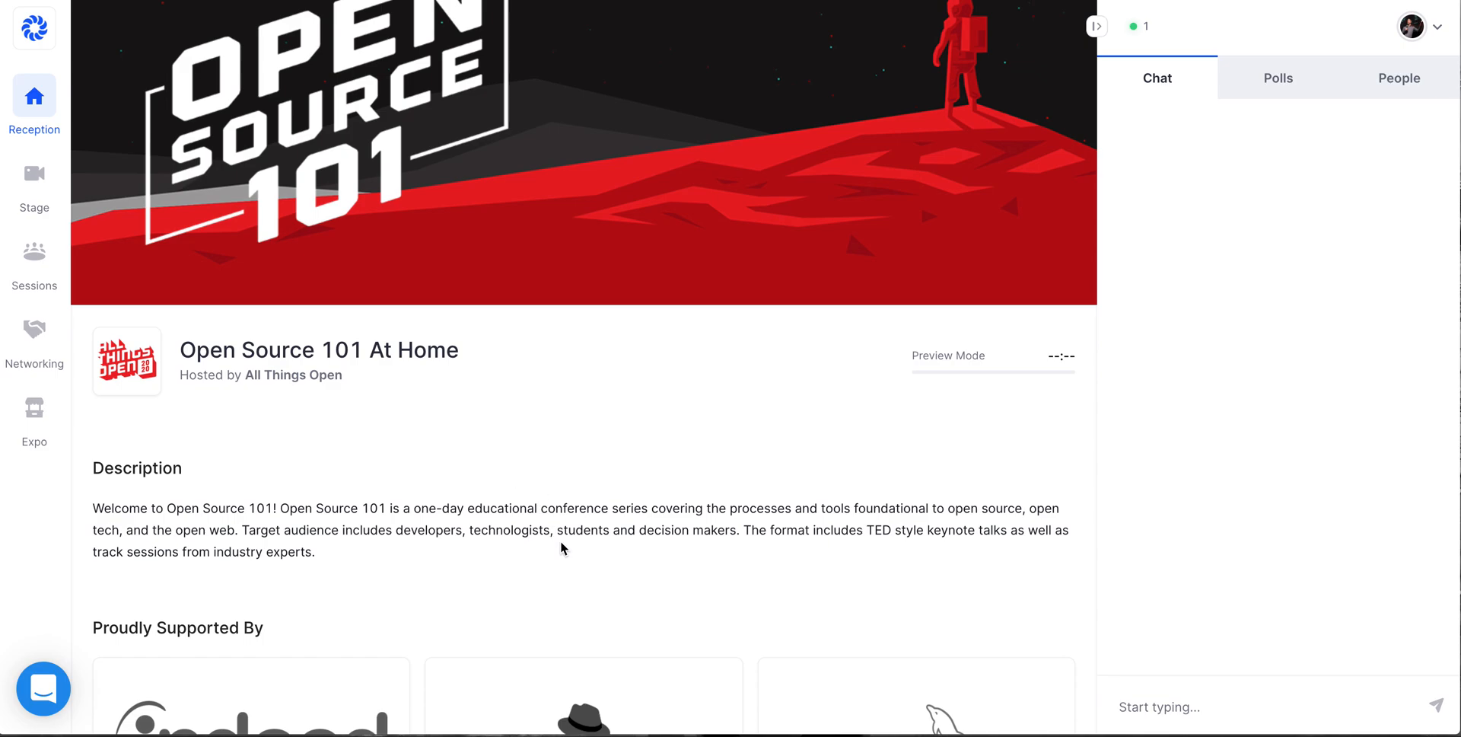
scroll(560, 540, down, 3)
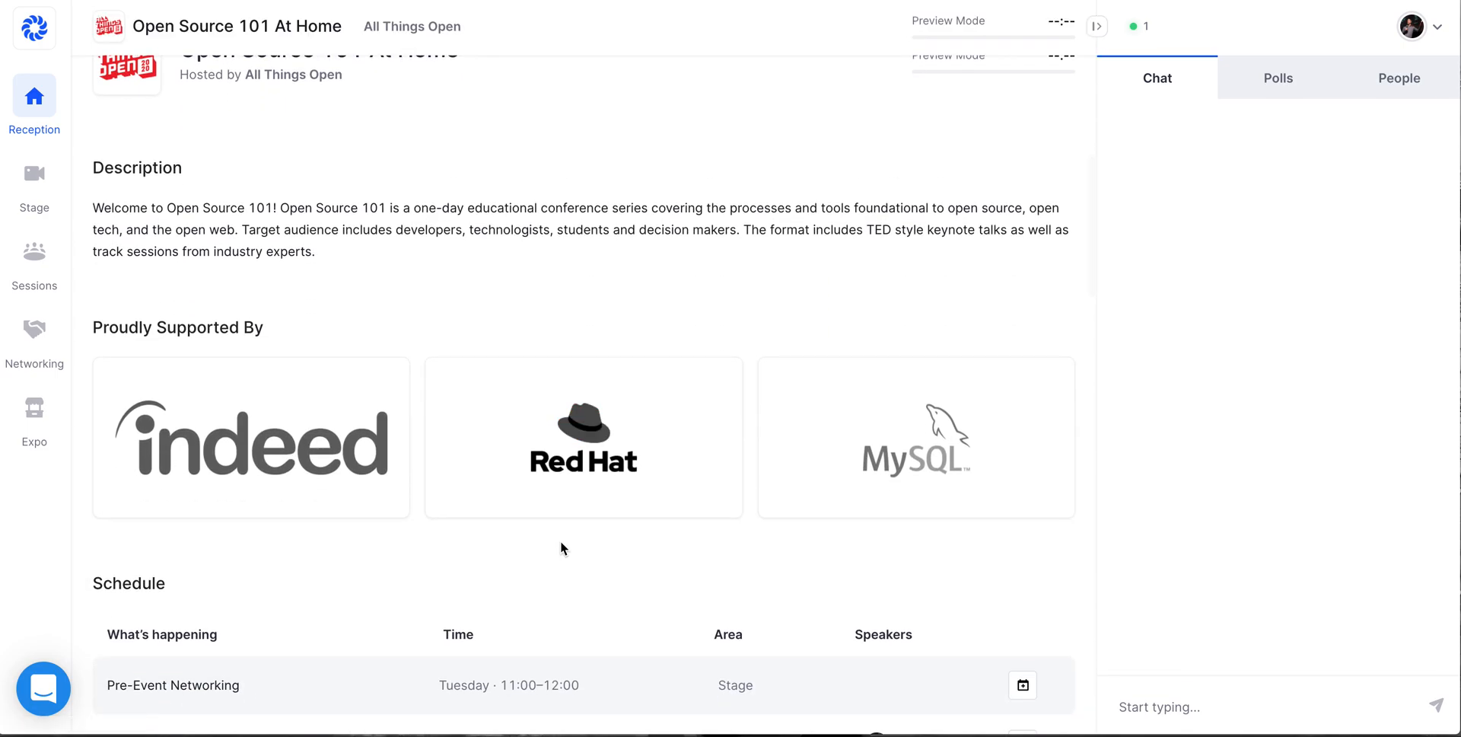
scroll(561, 547, down, 3)
scroll(560, 547, down, 5)
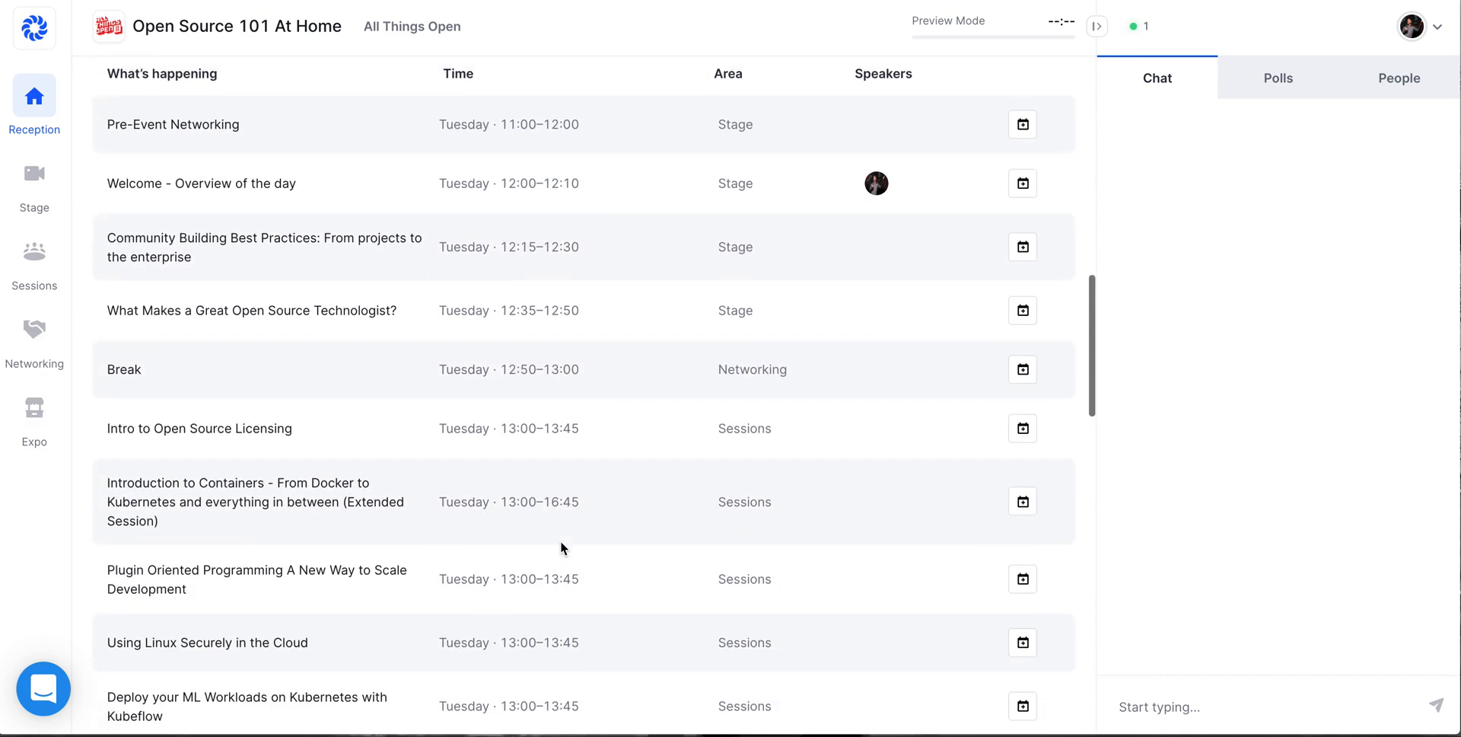
scroll(561, 547, down, 5)
scroll(560, 548, up, 2)
scroll(560, 547, up, 15)
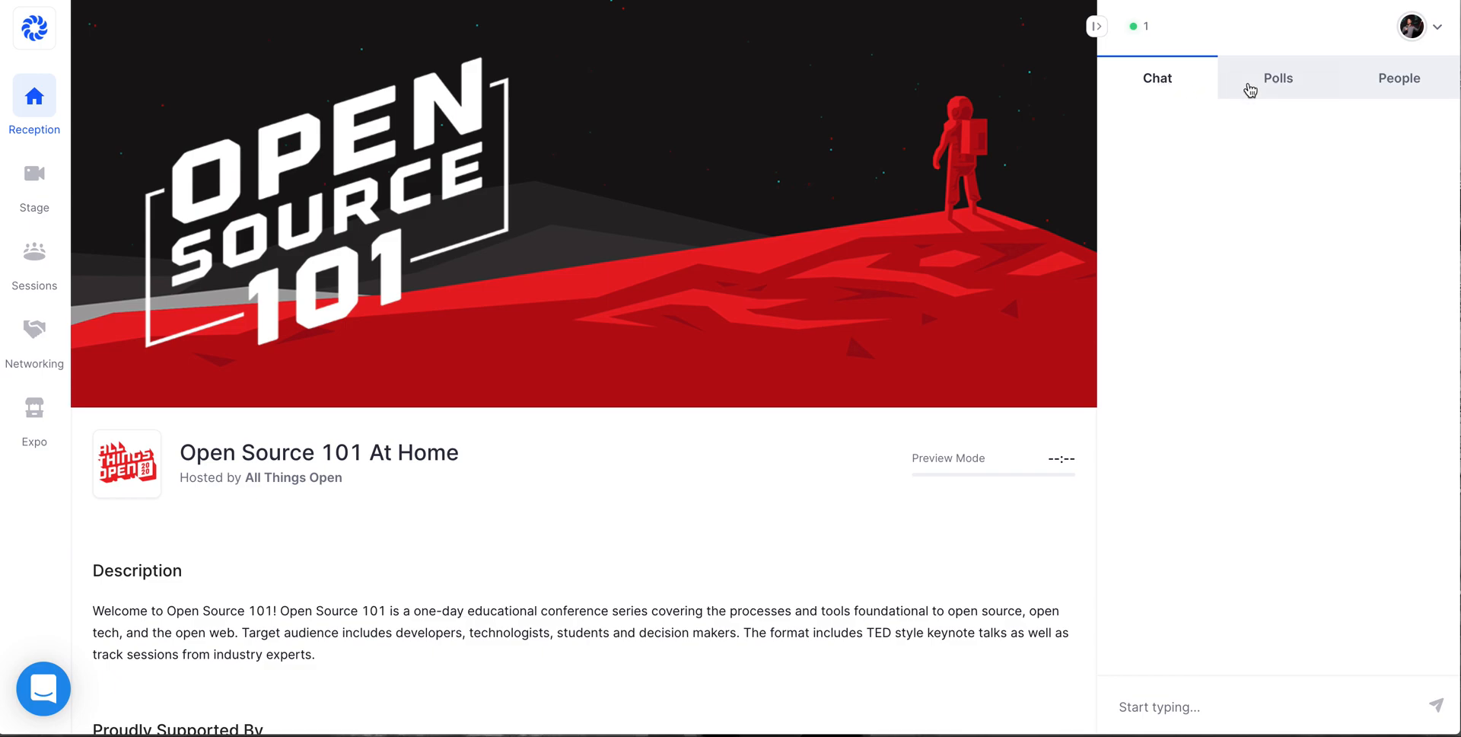
Confirm the Polls panel is empty, then show the attendee list in the People panel
click(1272, 85)
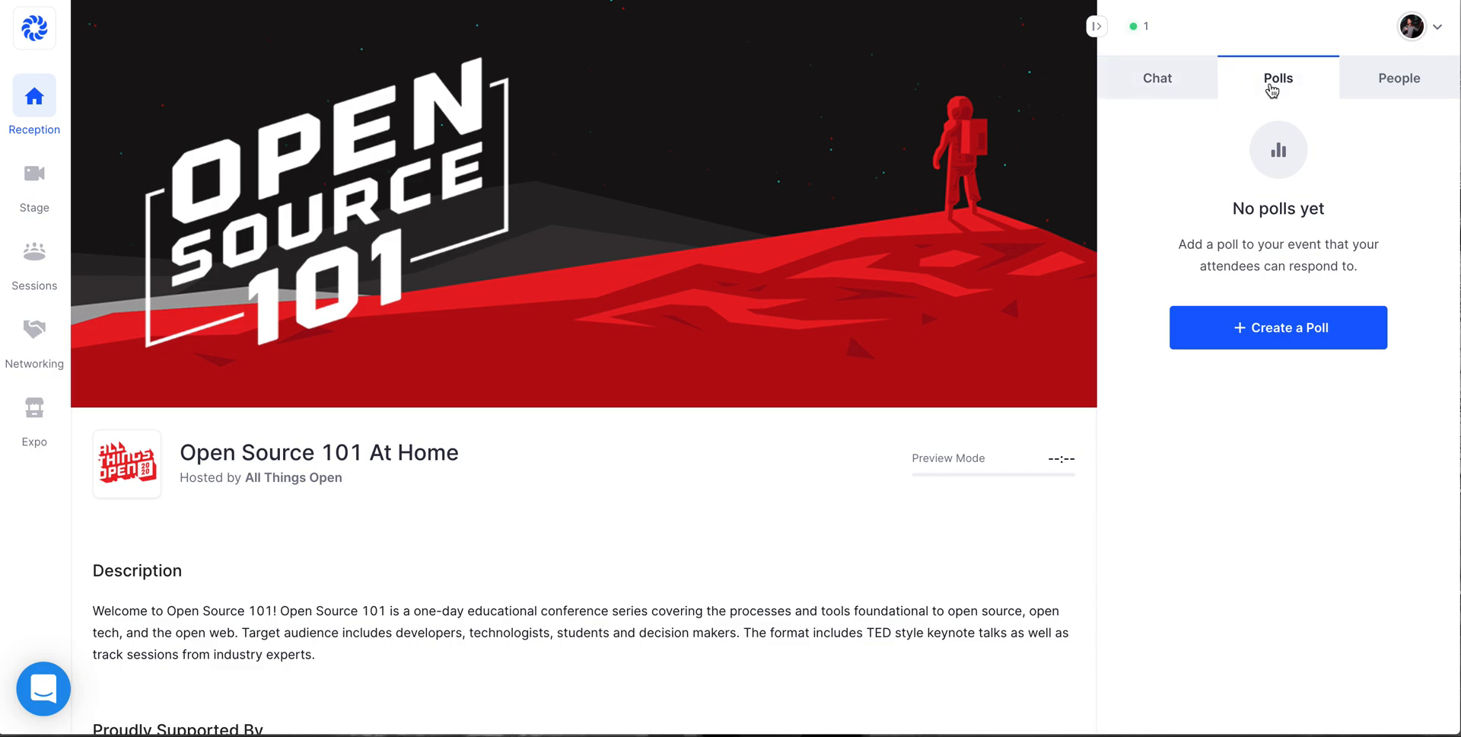
click(1399, 85)
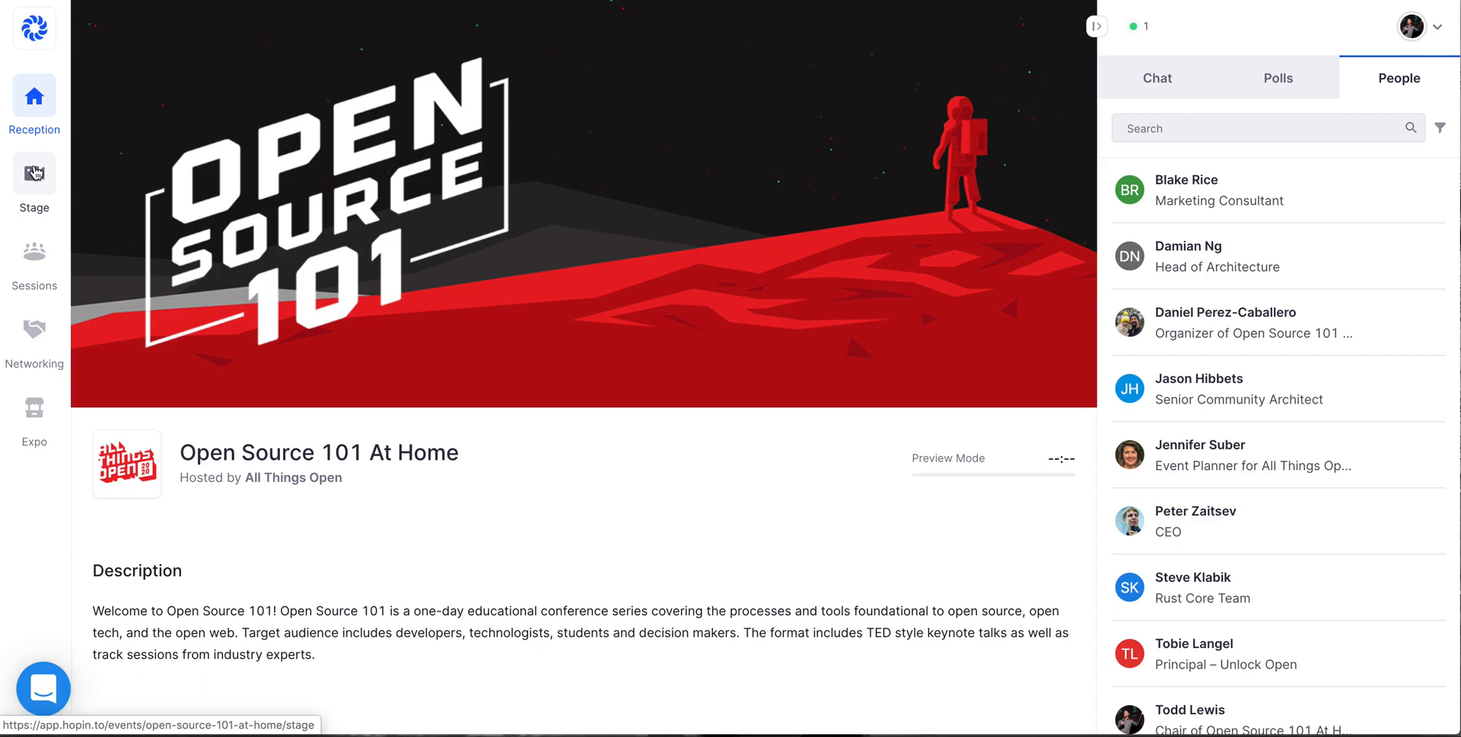
View the Stage with Pre-Event Networking starting in 5 days, check Polls and People, then go to Sessions
click(34, 174)
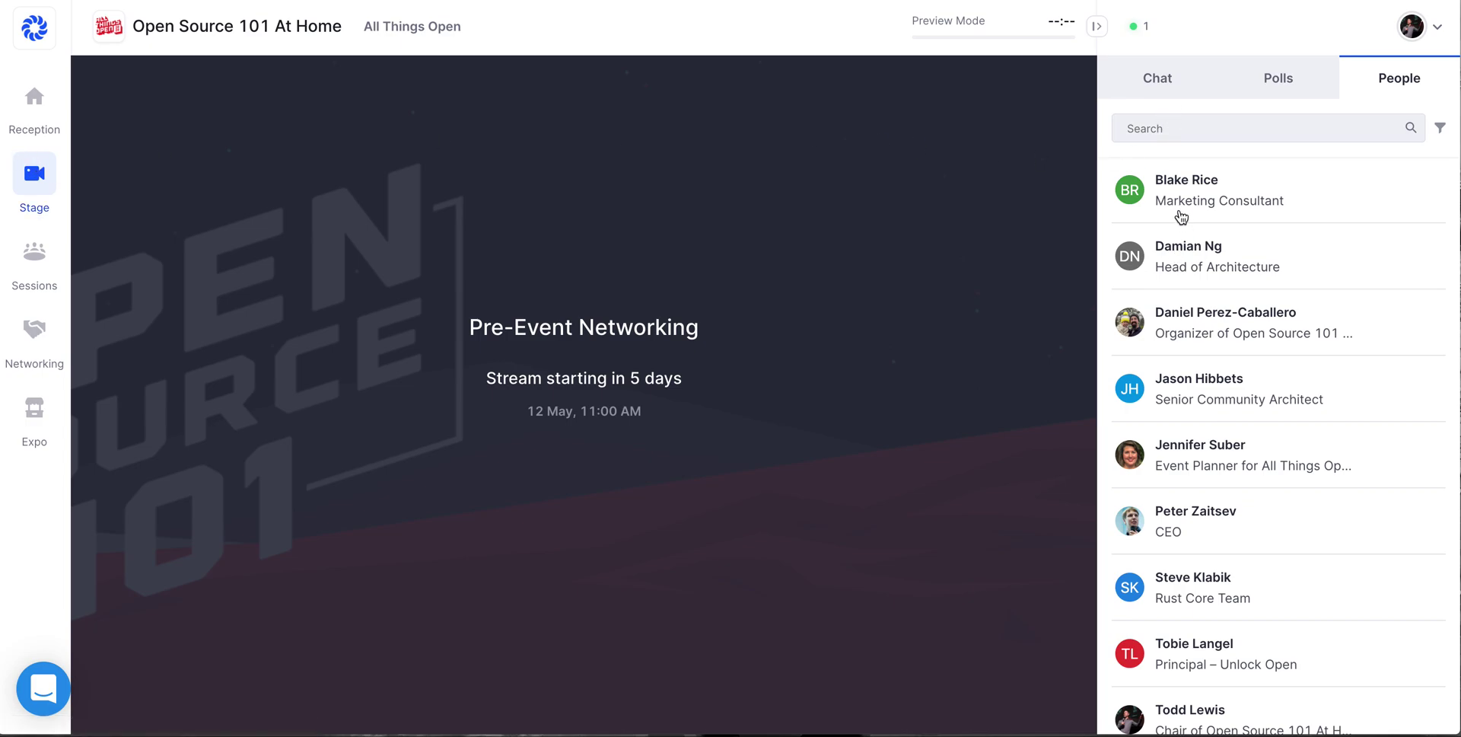
click(1277, 78)
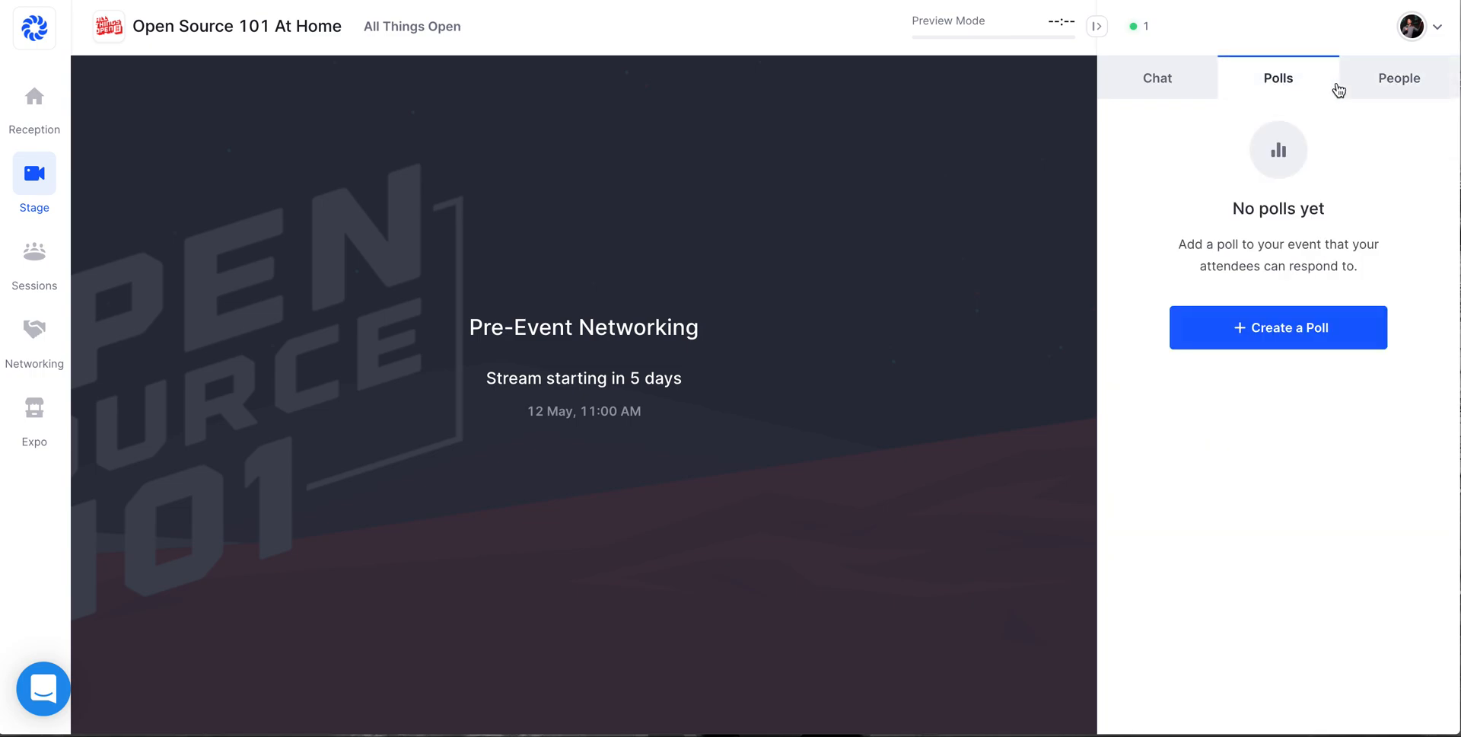
click(1396, 80)
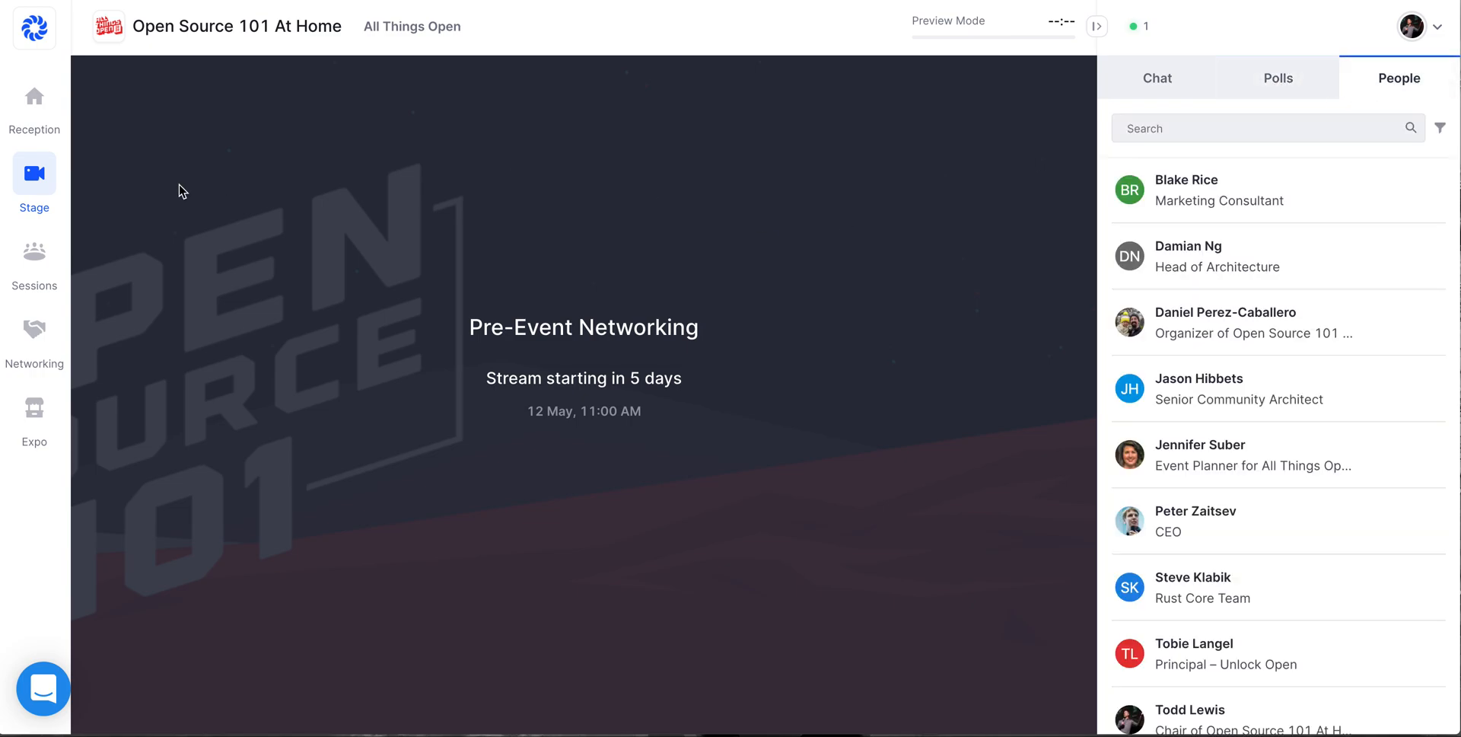
click(35, 253)
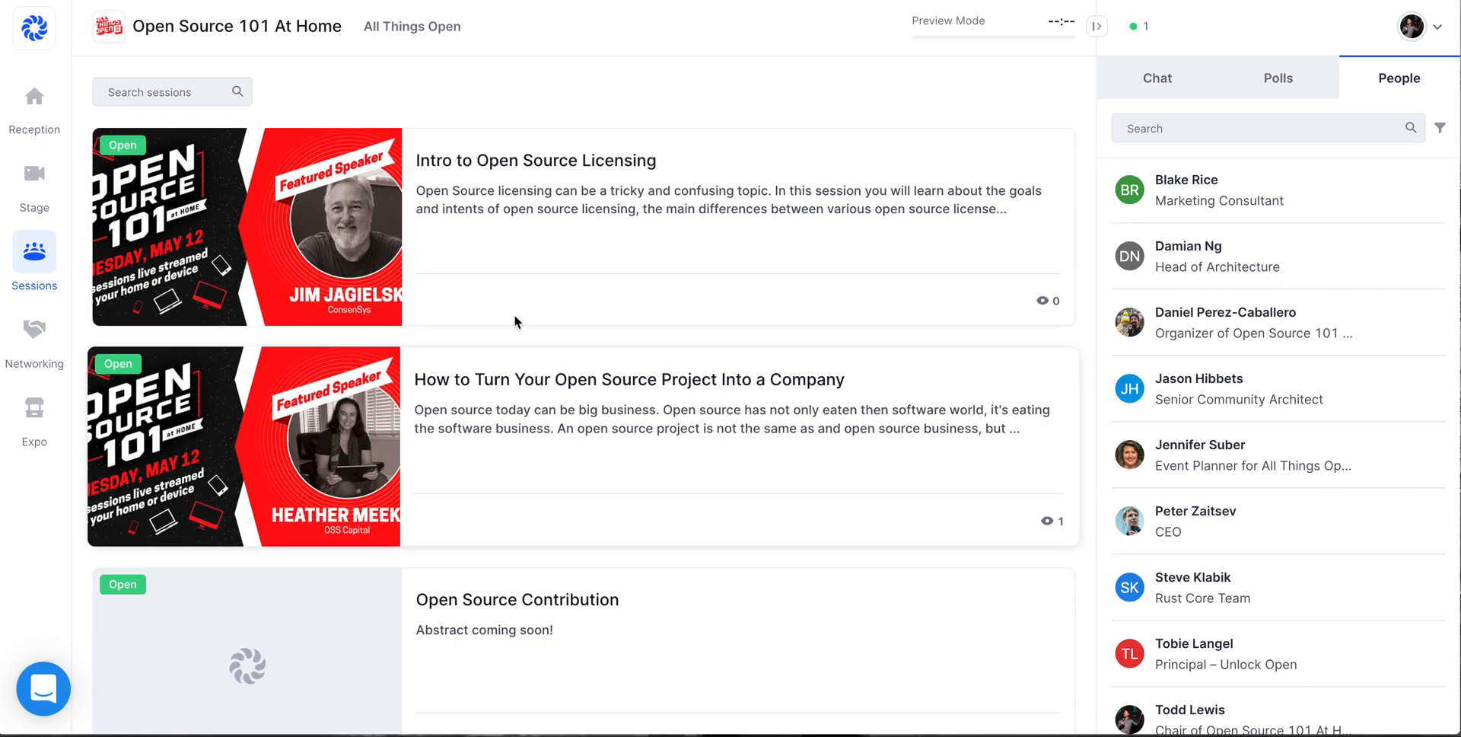
click(510, 373)
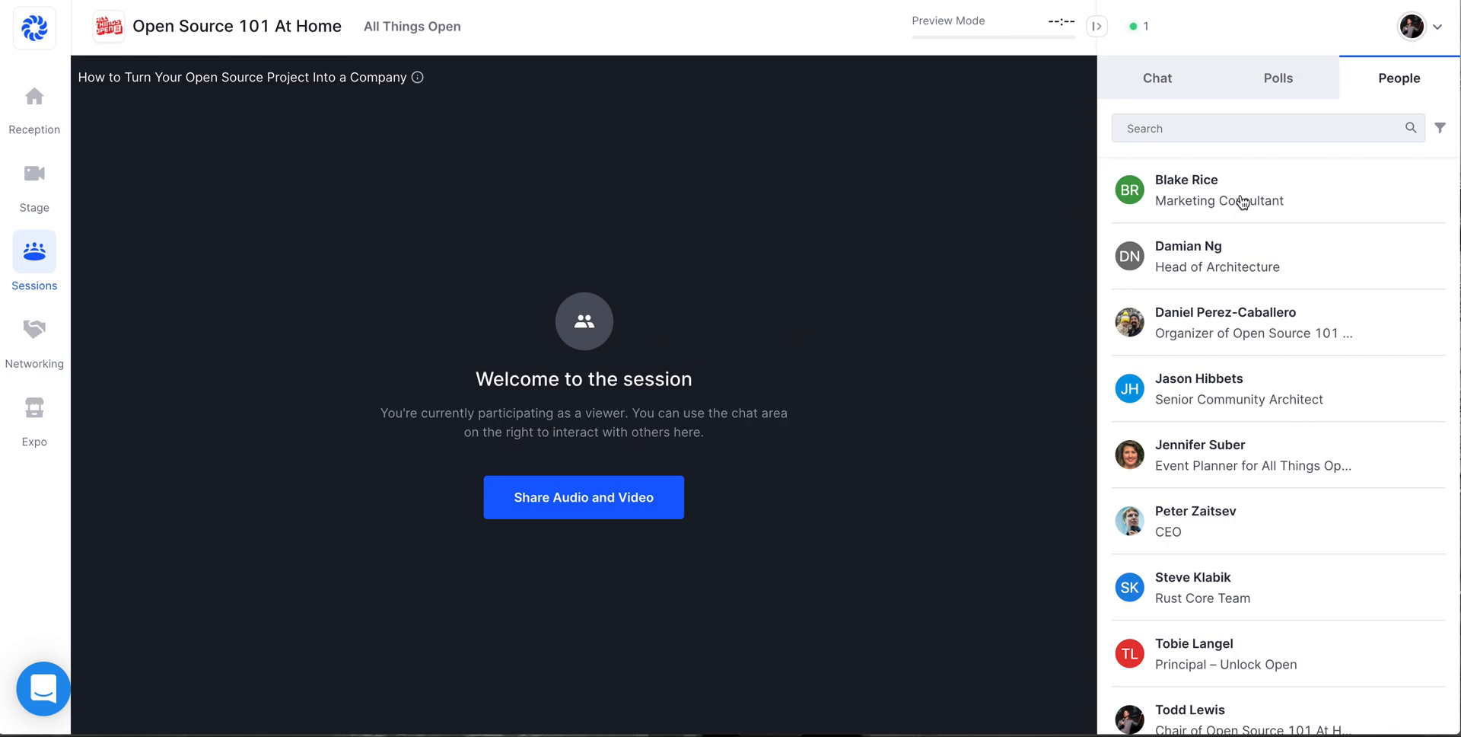
click(1156, 78)
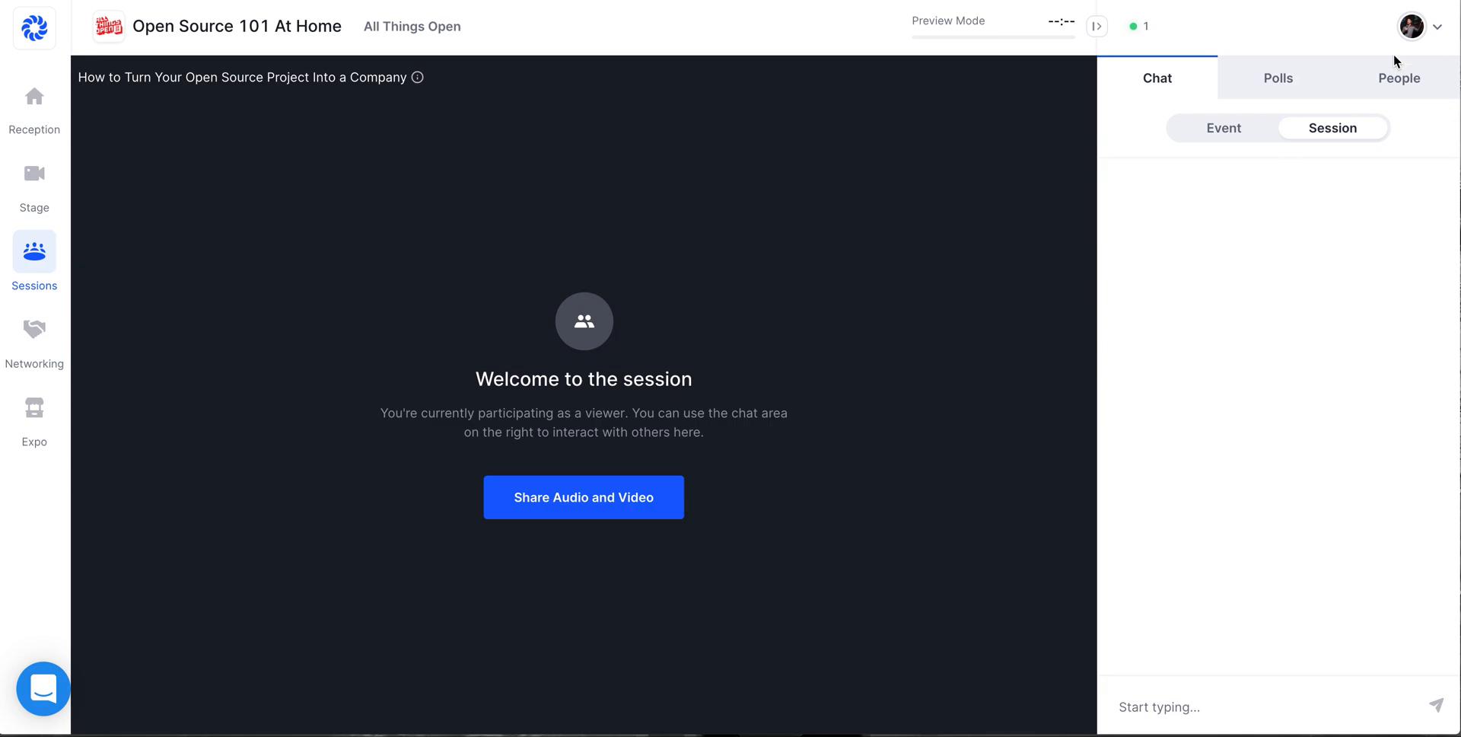
click(1398, 78)
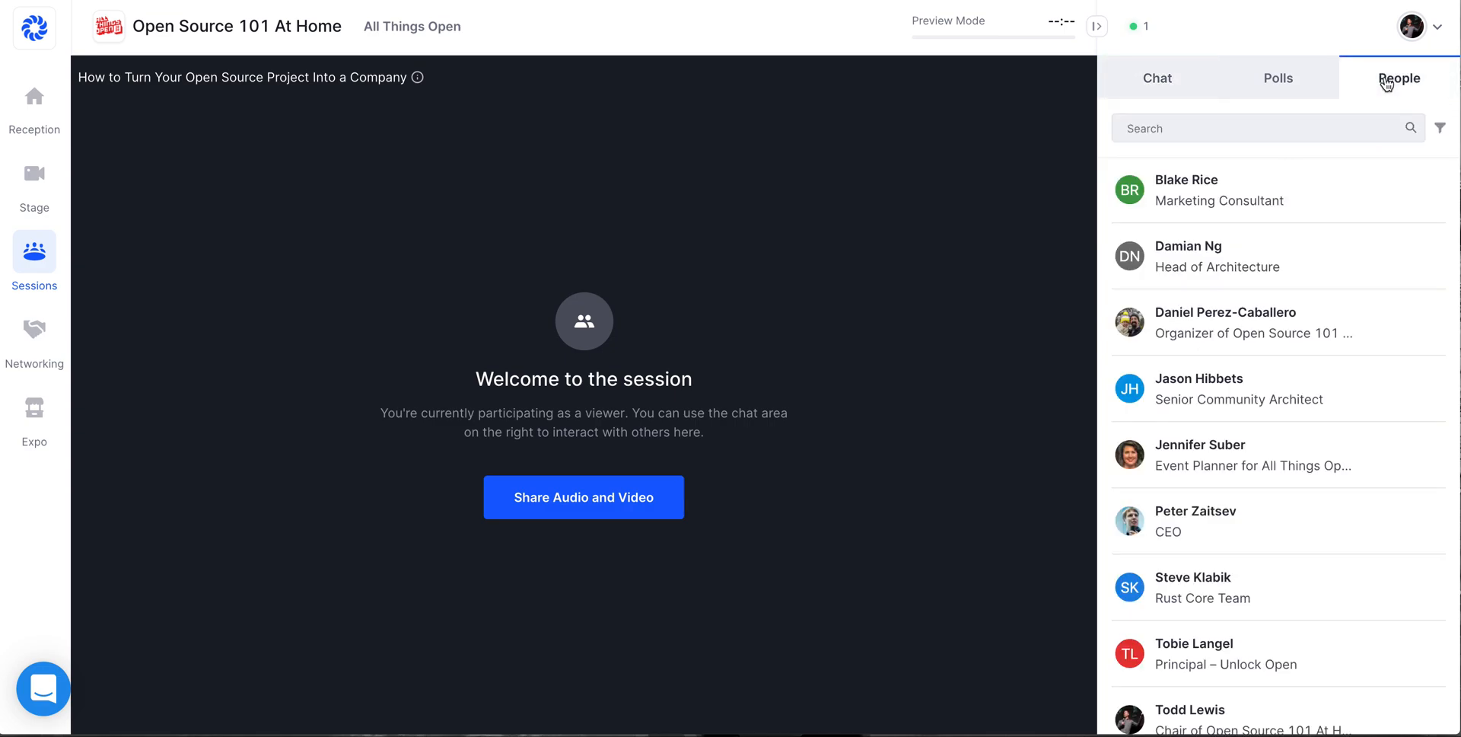
click(1157, 77)
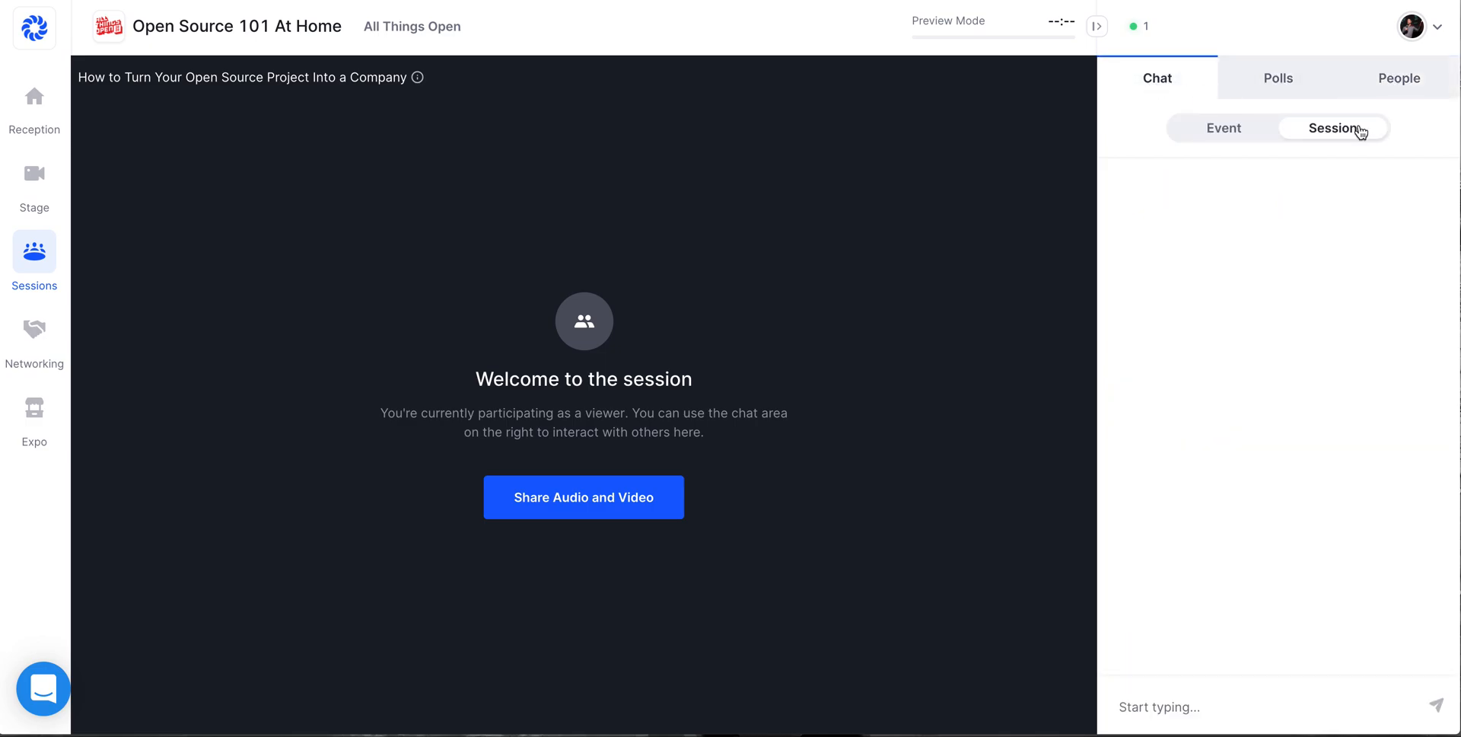
click(1399, 78)
click(1440, 128)
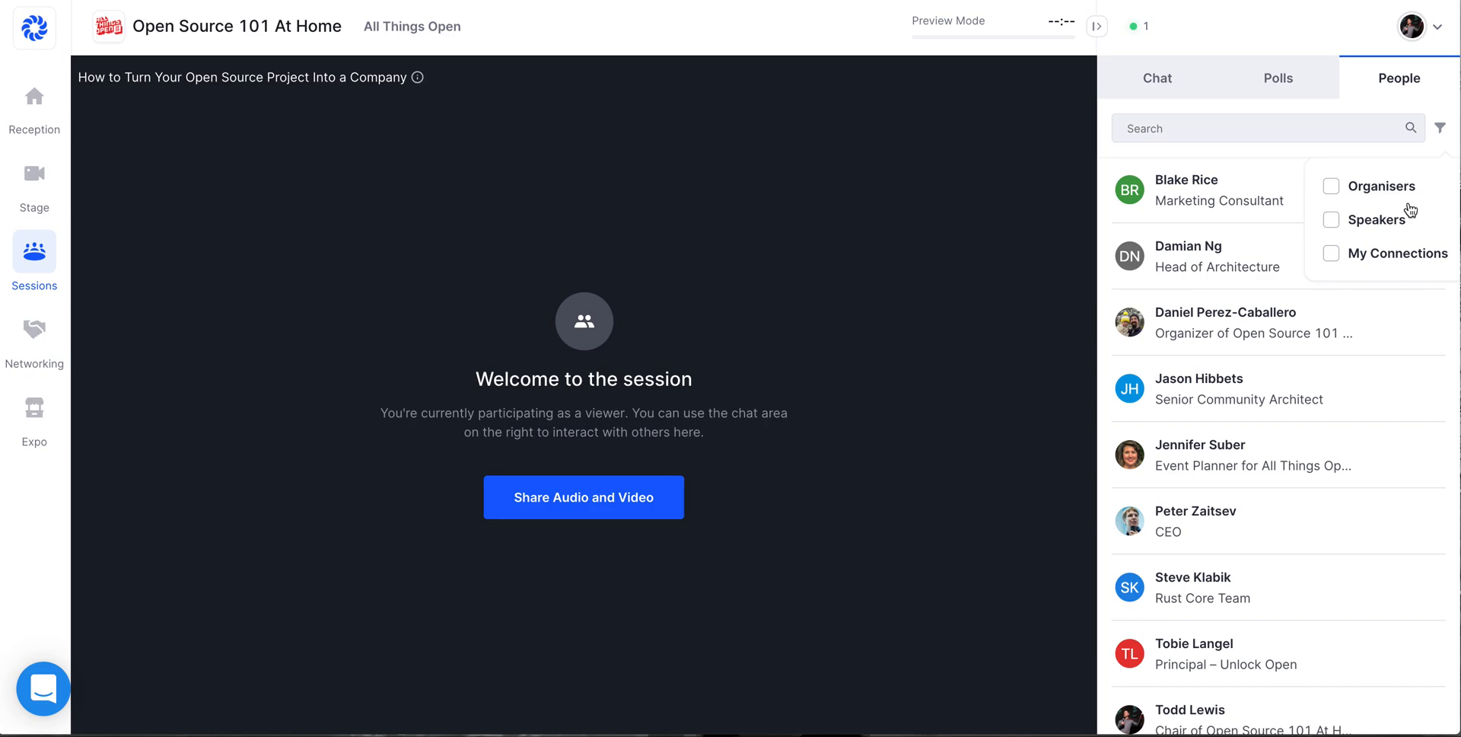
click(1158, 77)
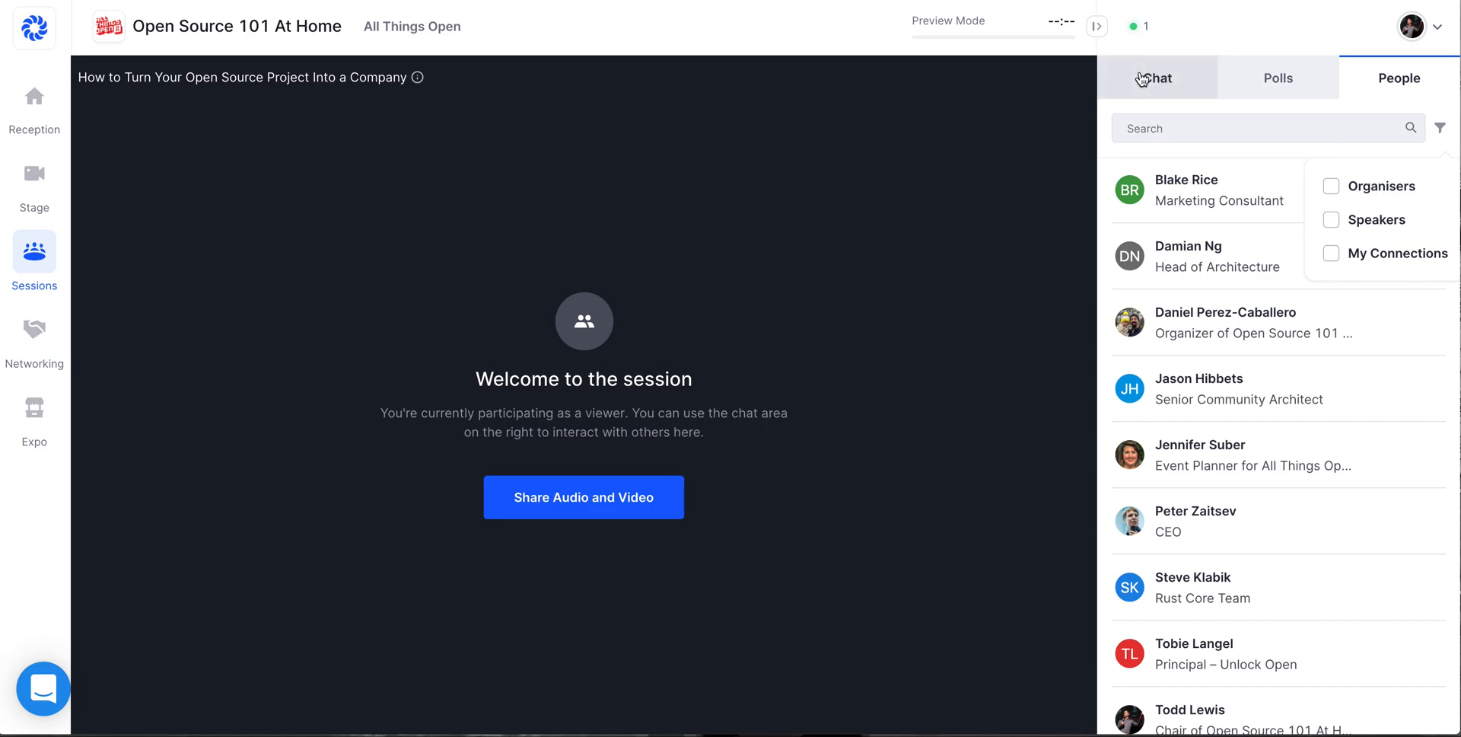
Go to the Networking area showing the 'Are you ready?' meeting page
click(34, 331)
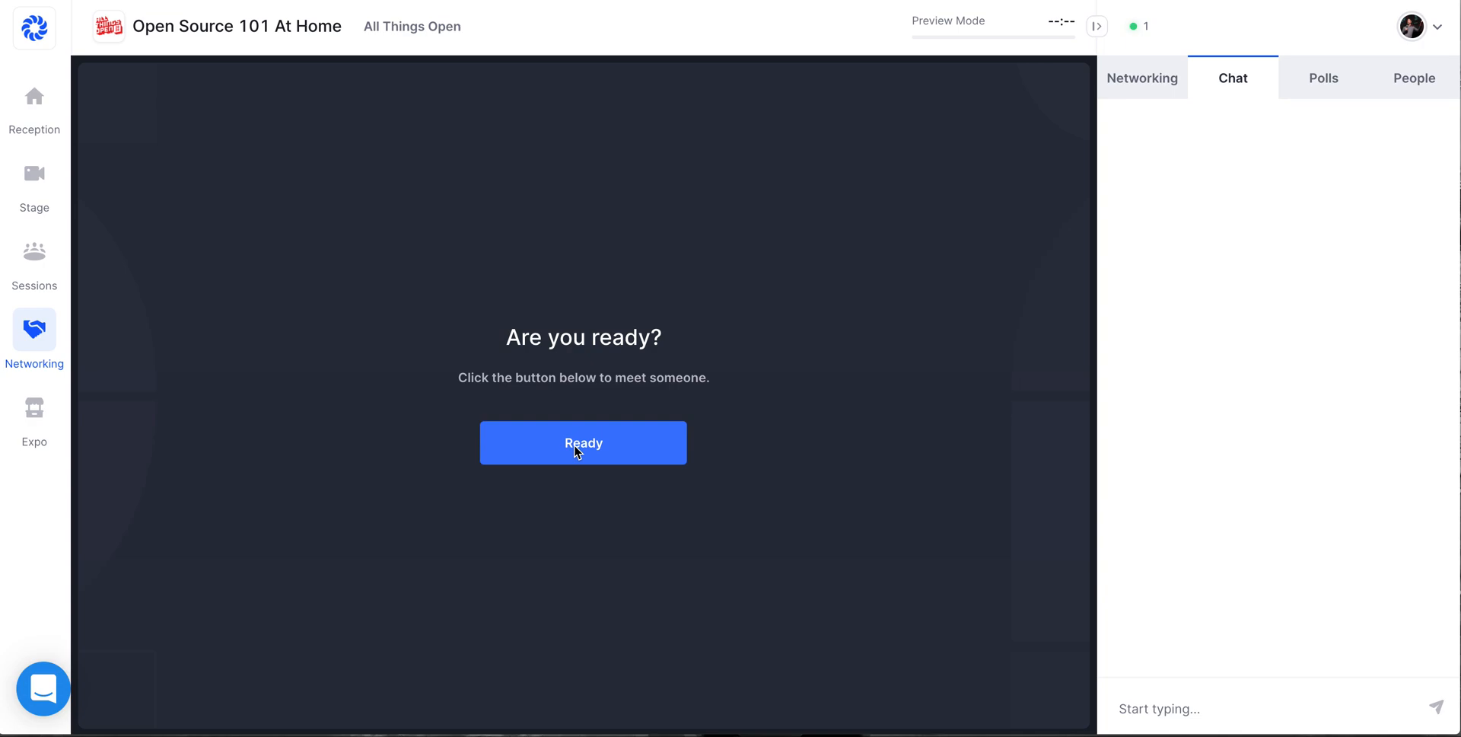
Show the Expo vendor list and enter the Red Hat booth as a viewer
click(34, 410)
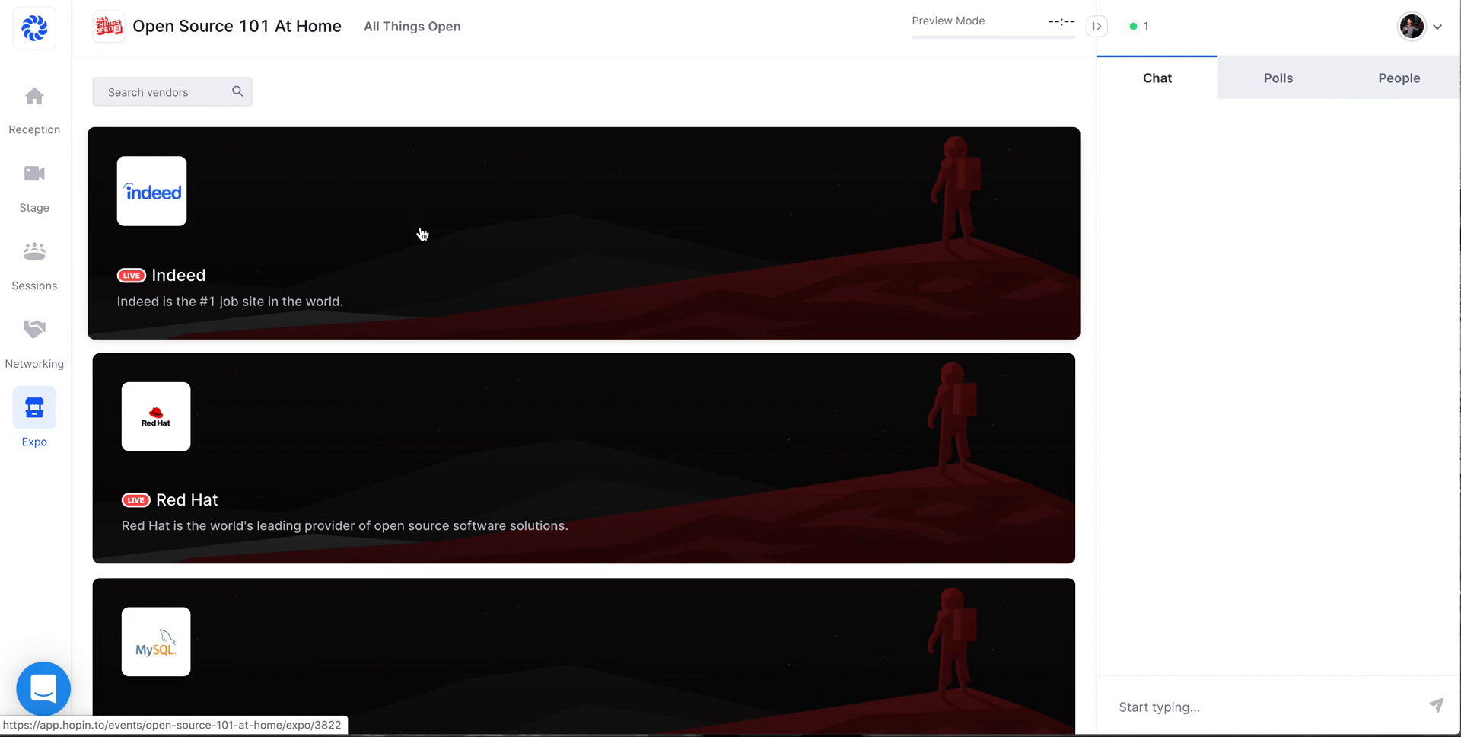
click(436, 428)
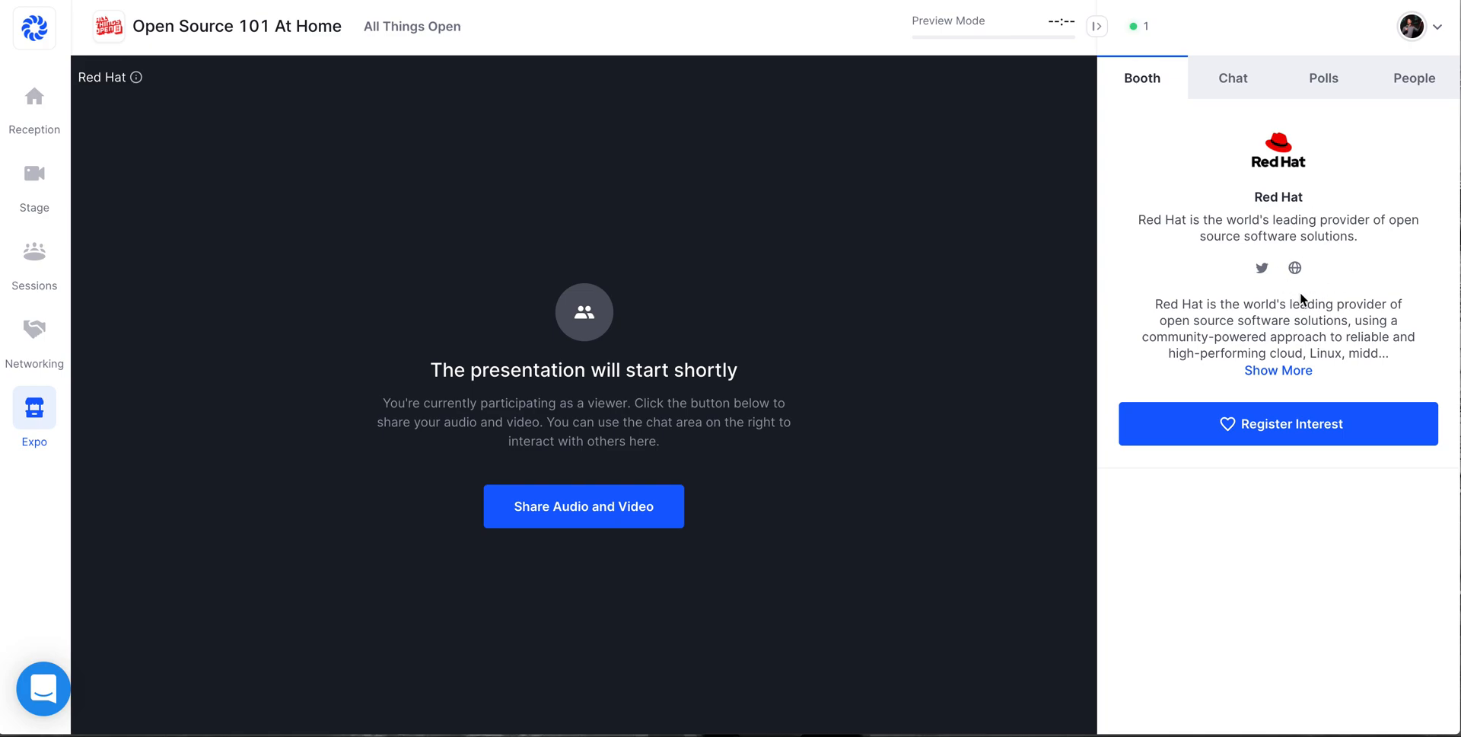
click(1233, 80)
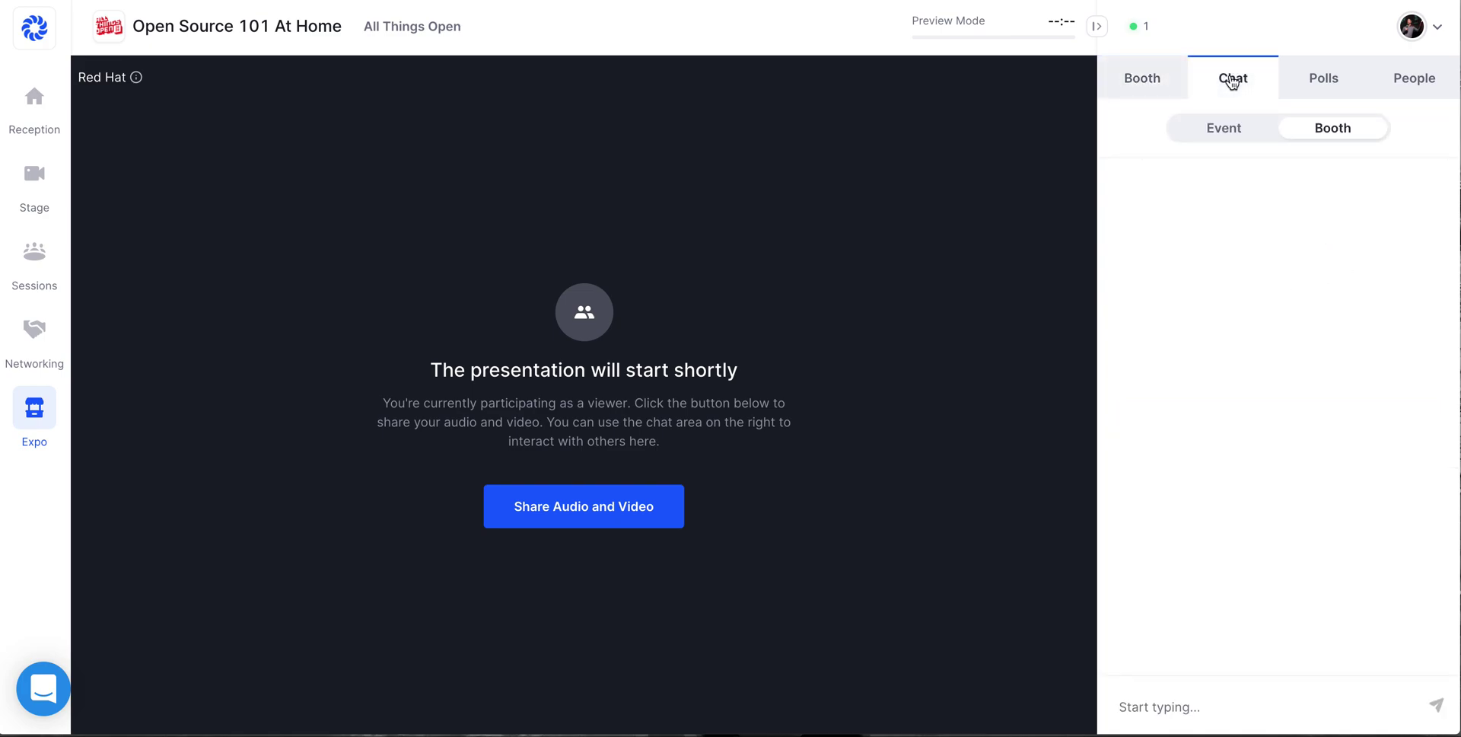
click(1142, 78)
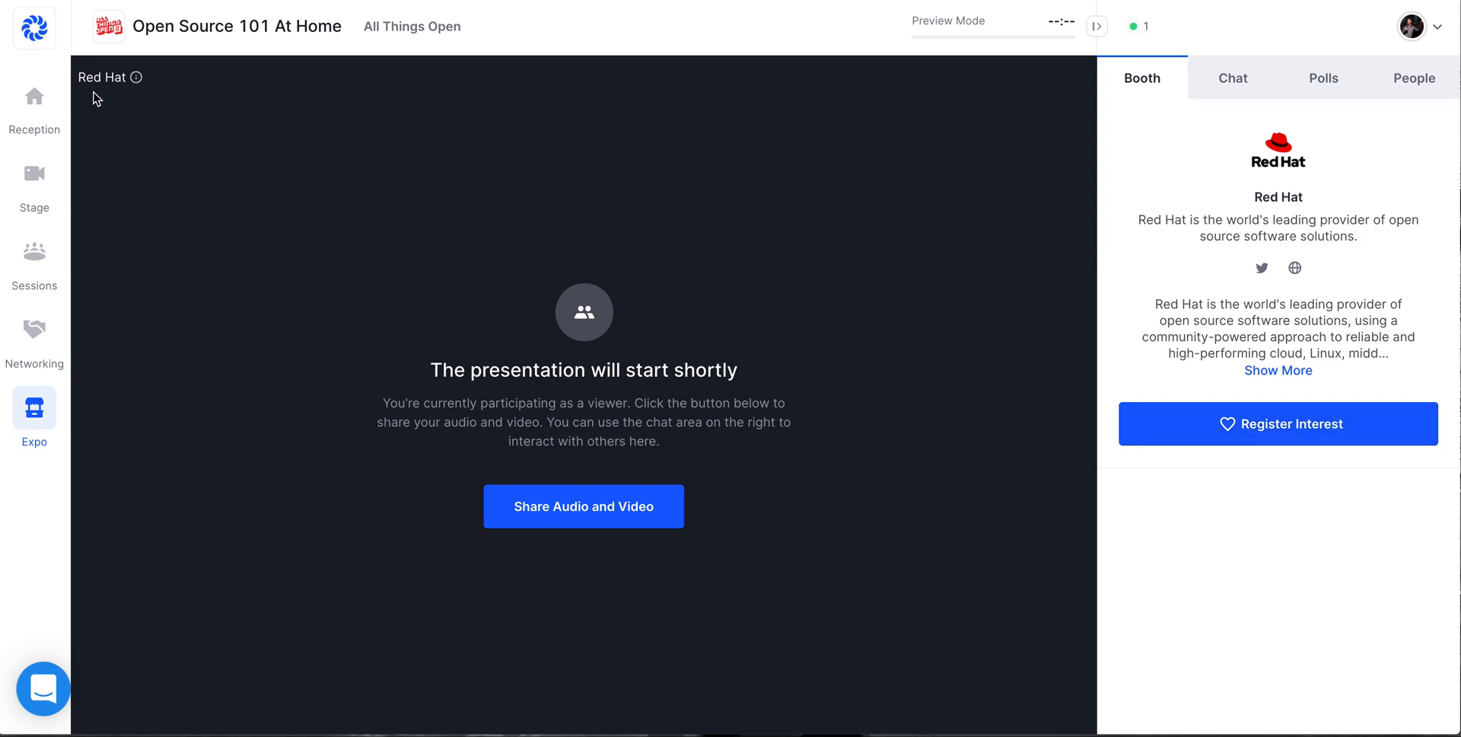
Pass through Reception, Stage, Sessions, Networking and Expo in turn, ending on Reception
click(34, 108)
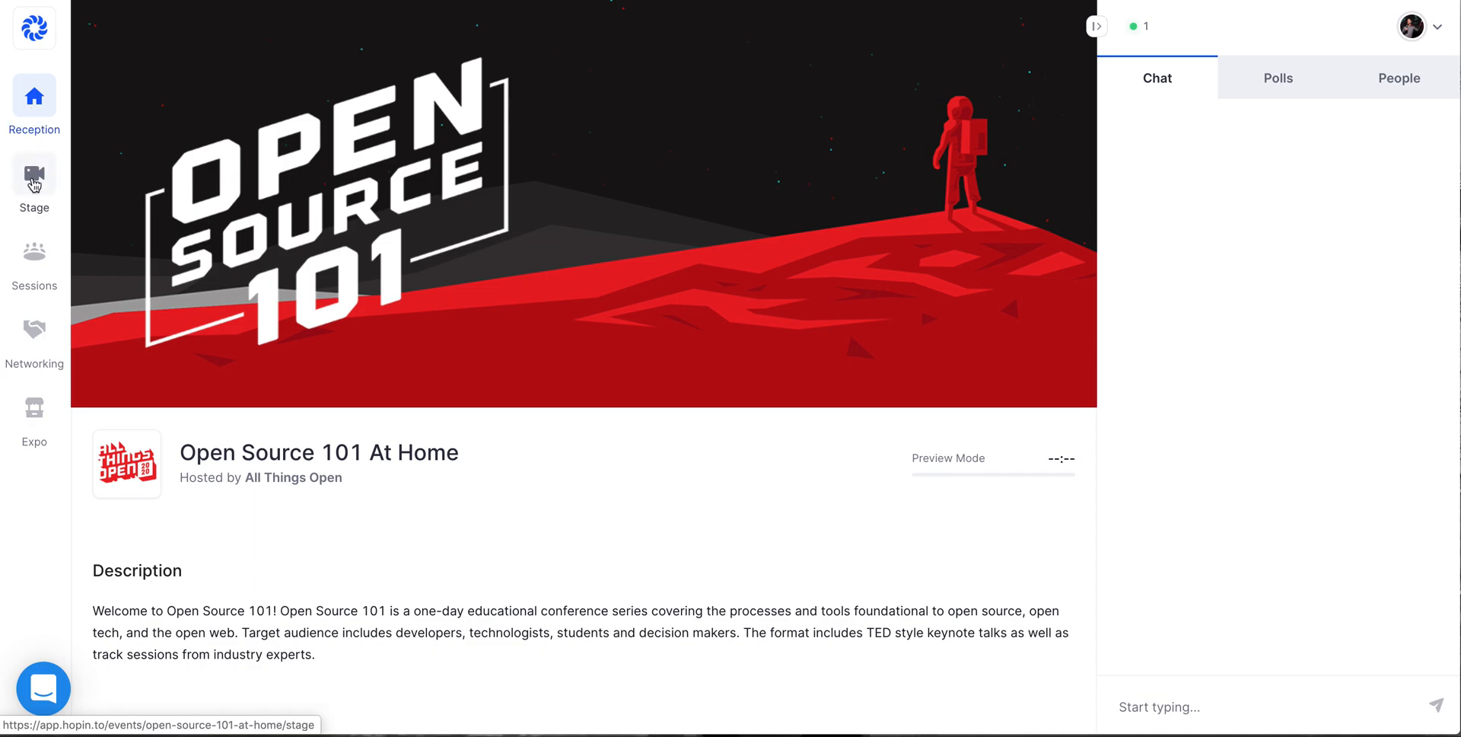
click(34, 182)
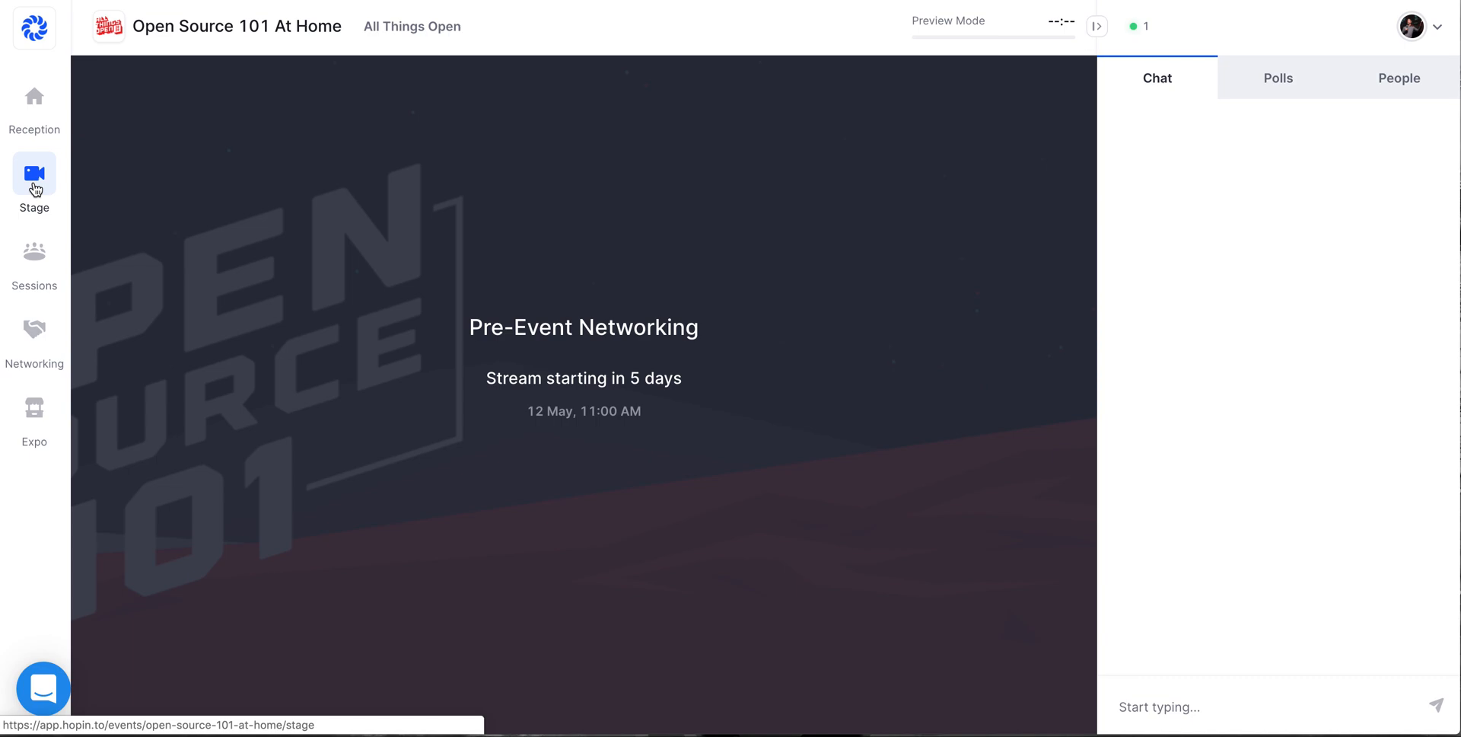
click(35, 257)
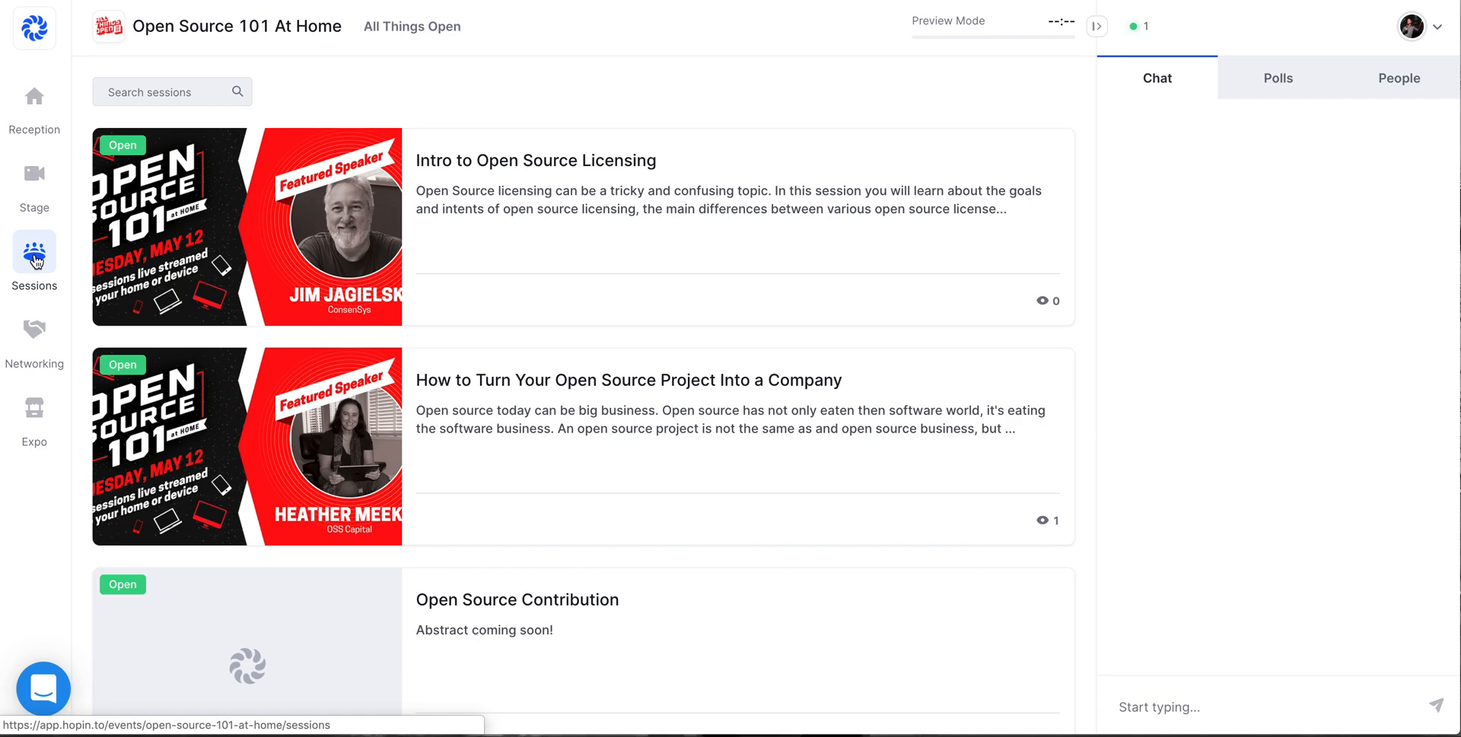
click(34, 329)
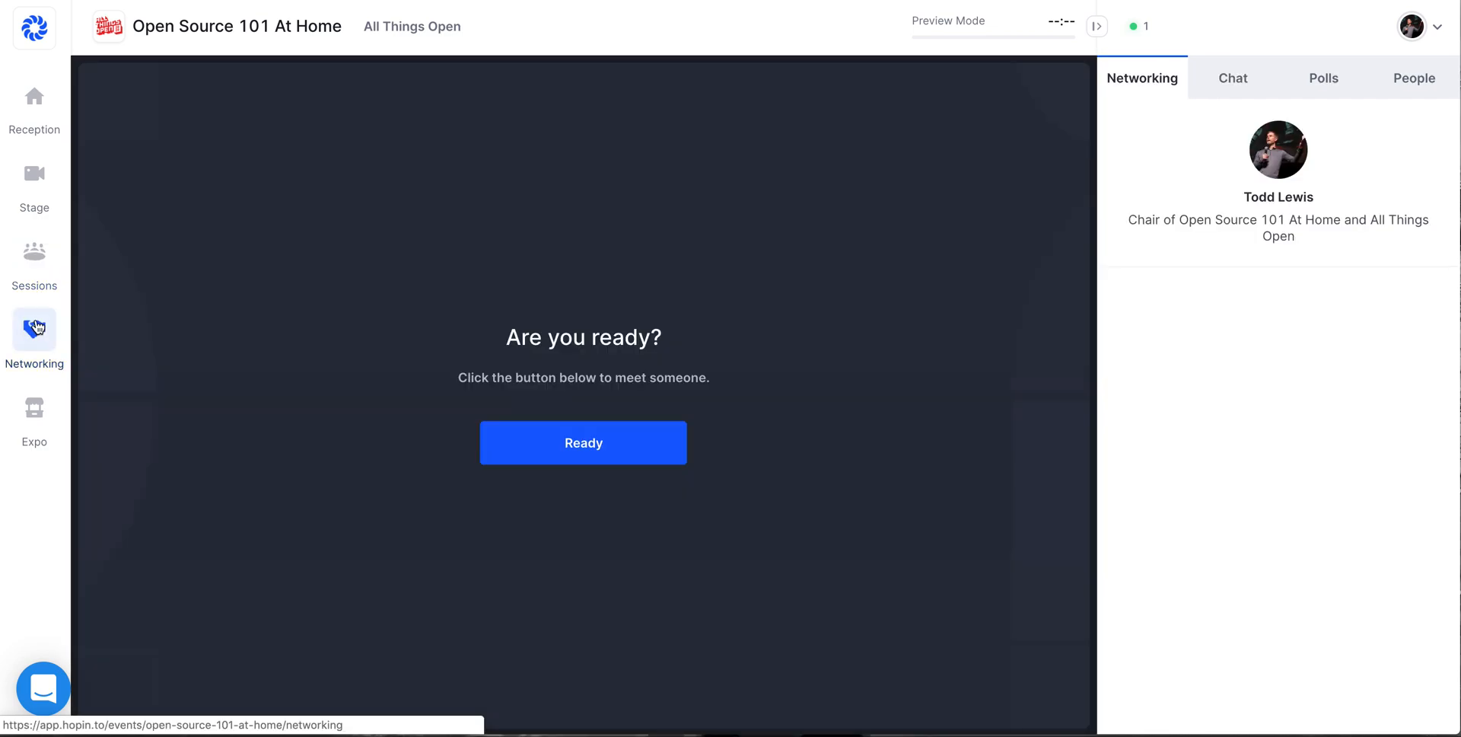
click(34, 410)
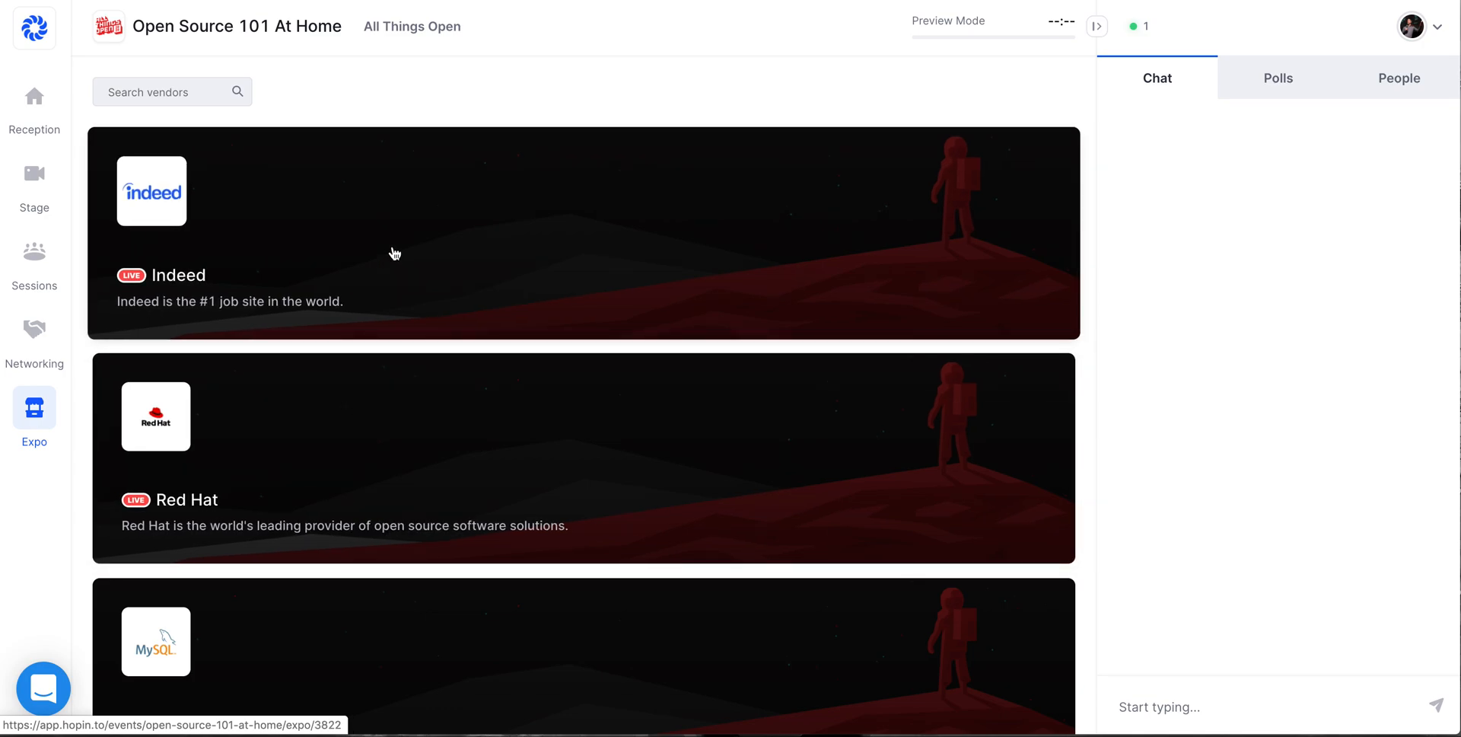
click(34, 108)
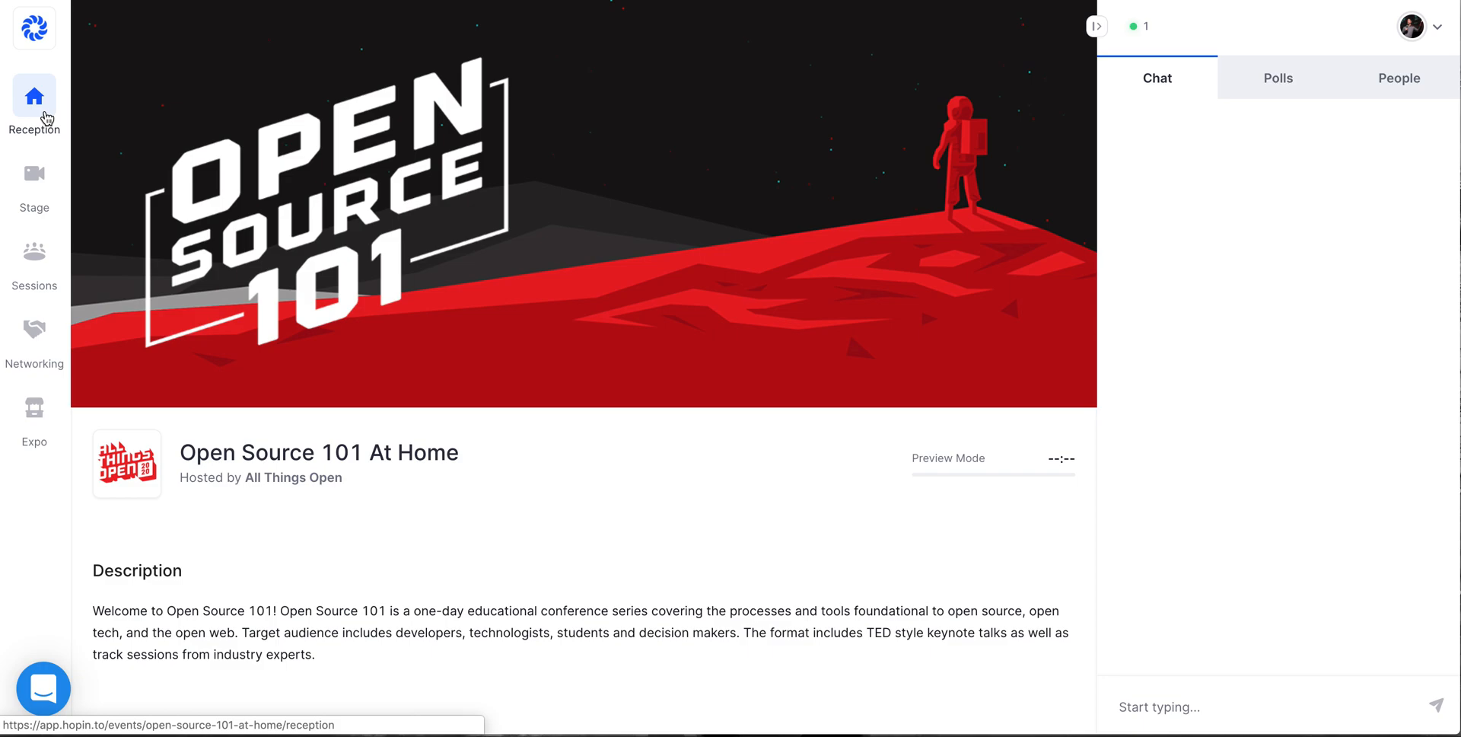